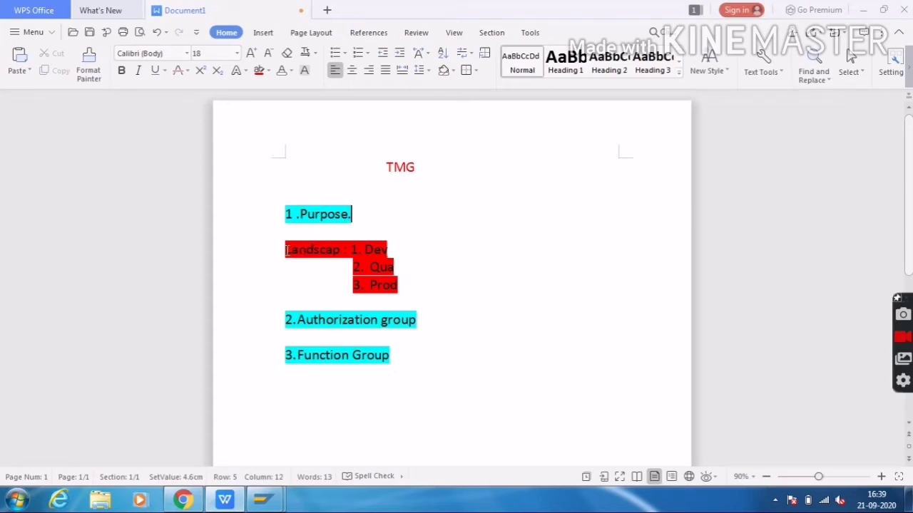
# Highlight the Landscap label and the Dev and Prod entries to point them out
pyautogui.moveTo(286, 249); pyautogui.dragTo(409, 287)
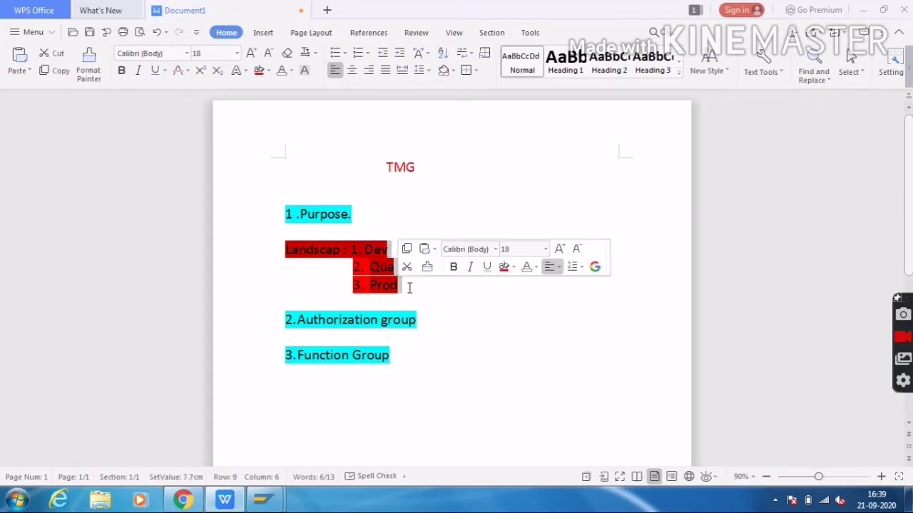
pyautogui.click(409, 225)
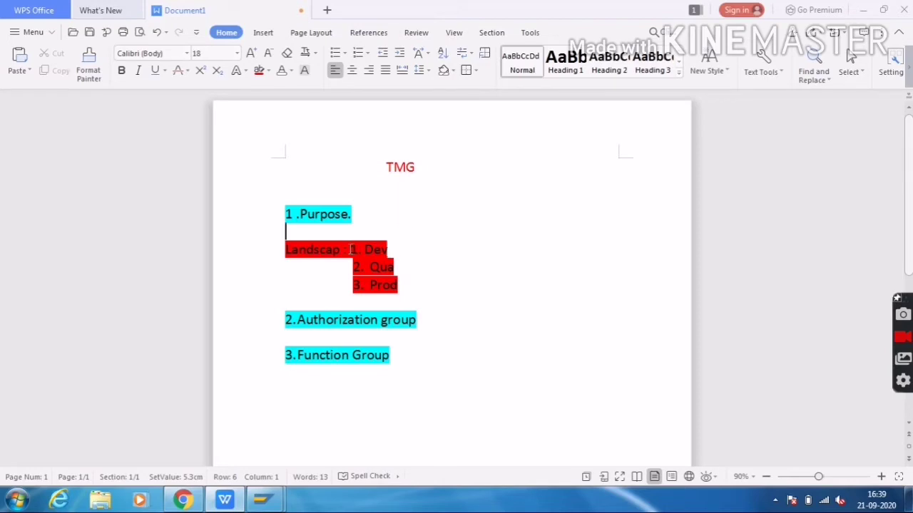
pyautogui.moveTo(350, 249); pyautogui.dragTo(386, 249)
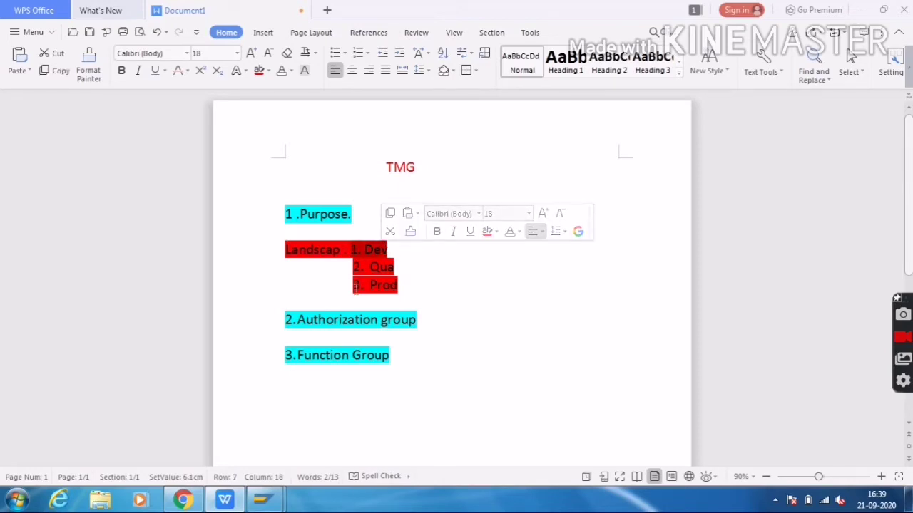
pyautogui.click(390, 287)
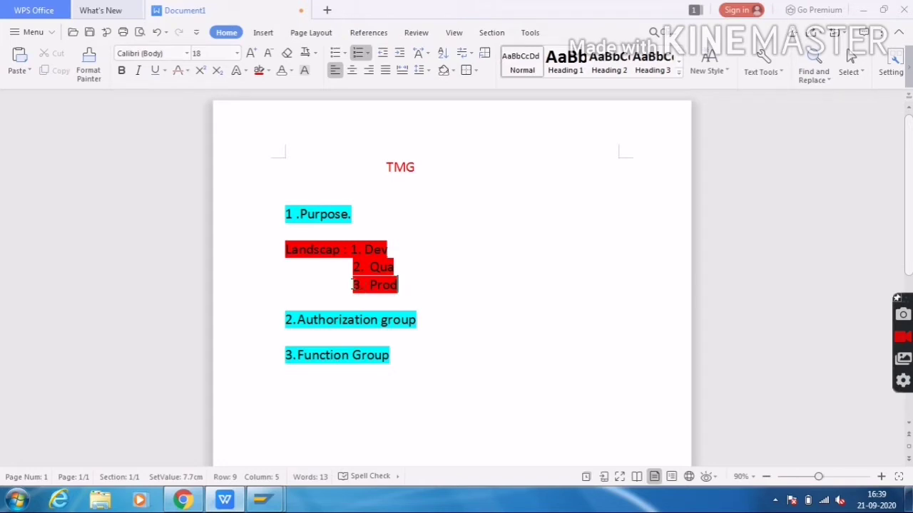
pyautogui.click(373, 285)
pyautogui.moveTo(373, 285); pyautogui.dragTo(402, 286)
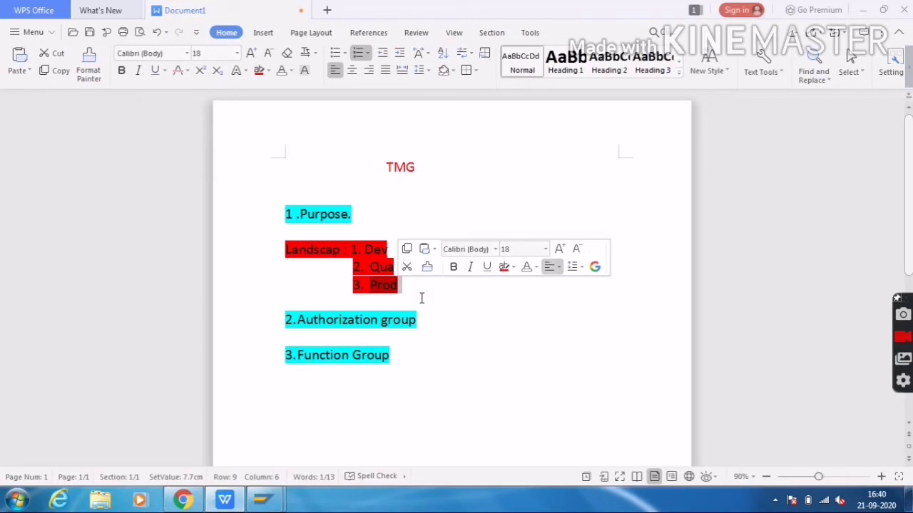
# Type 'Custome' on the empty line below Prod and add a new line after it
pyautogui.click(421, 298)
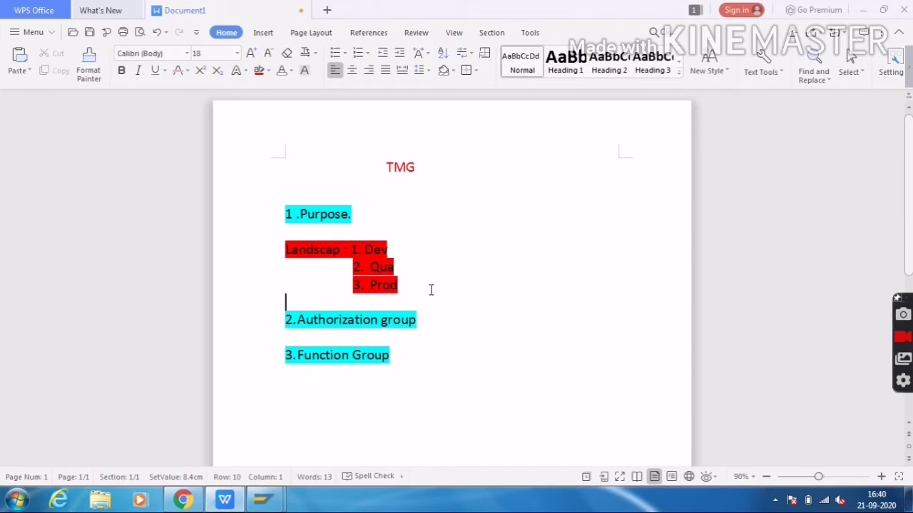
pyautogui.write('Custome')
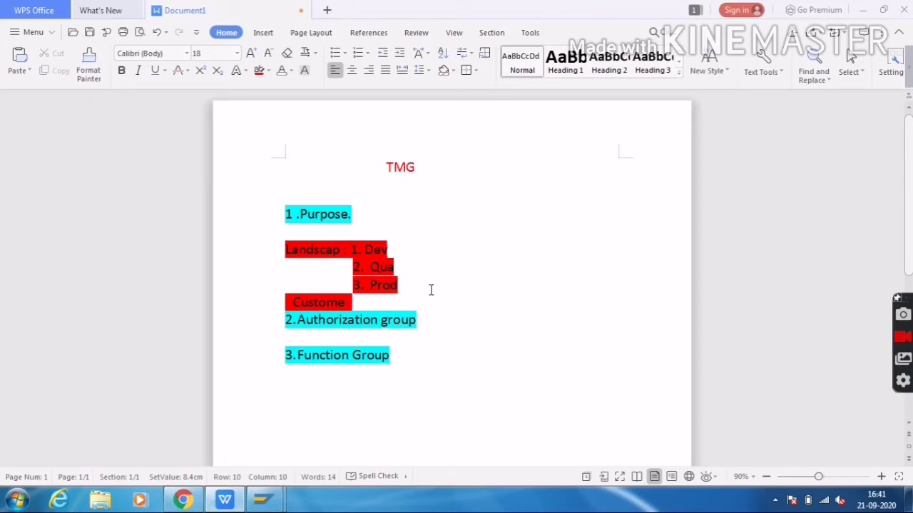
pyautogui.press('Return')
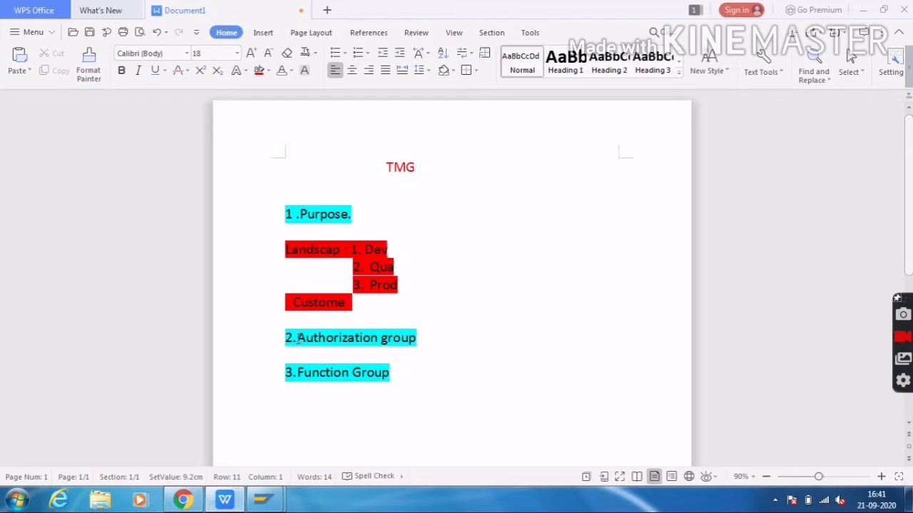
pyautogui.moveTo(297, 338); pyautogui.dragTo(447, 344)
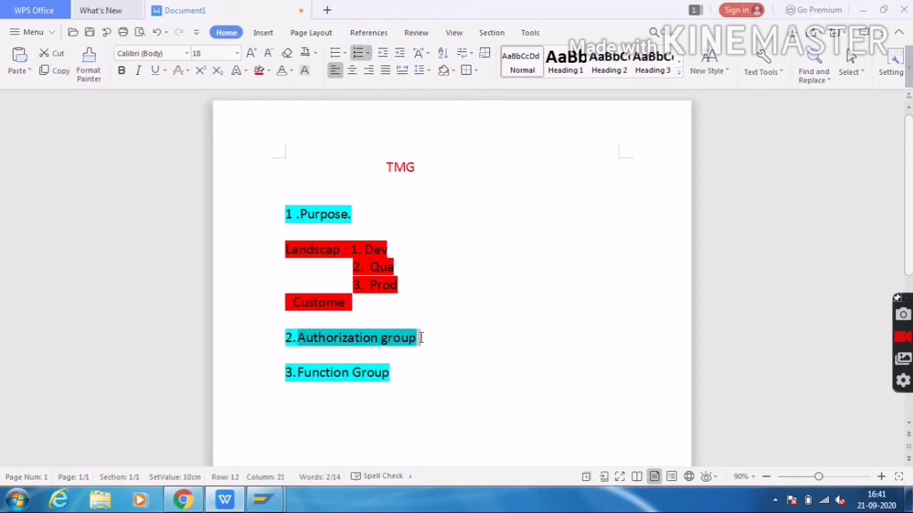
pyautogui.click(421, 338)
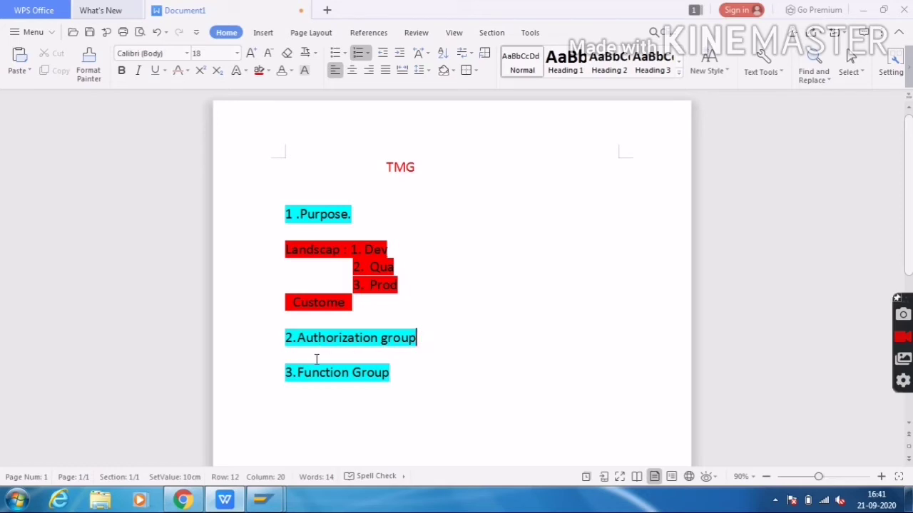
pyautogui.moveTo(295, 375); pyautogui.dragTo(392, 374)
pyautogui.click(412, 382)
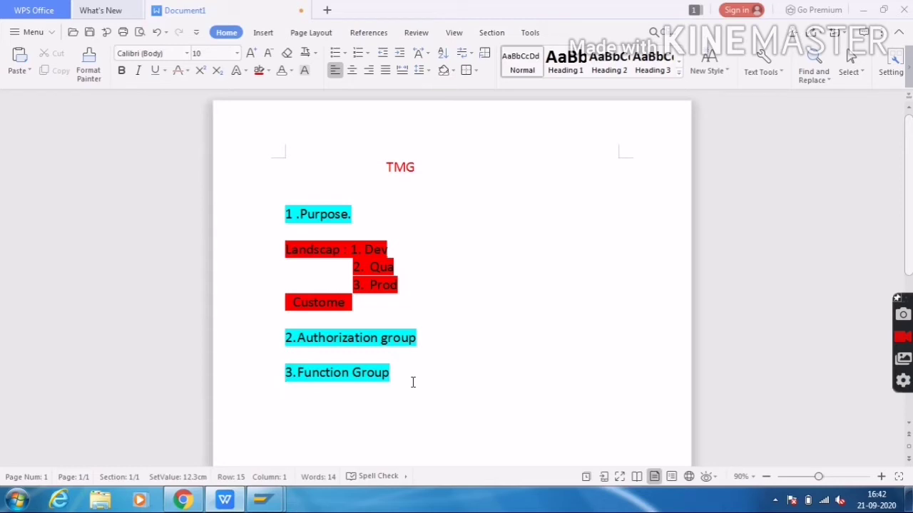
pyautogui.click(394, 375)
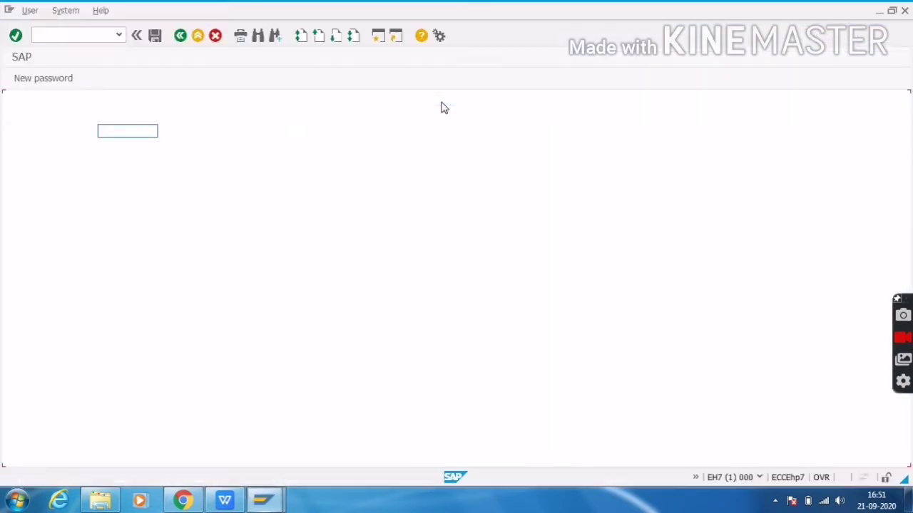
# Log on with the remembered user and run transaction se11
pyautogui.press('Down')
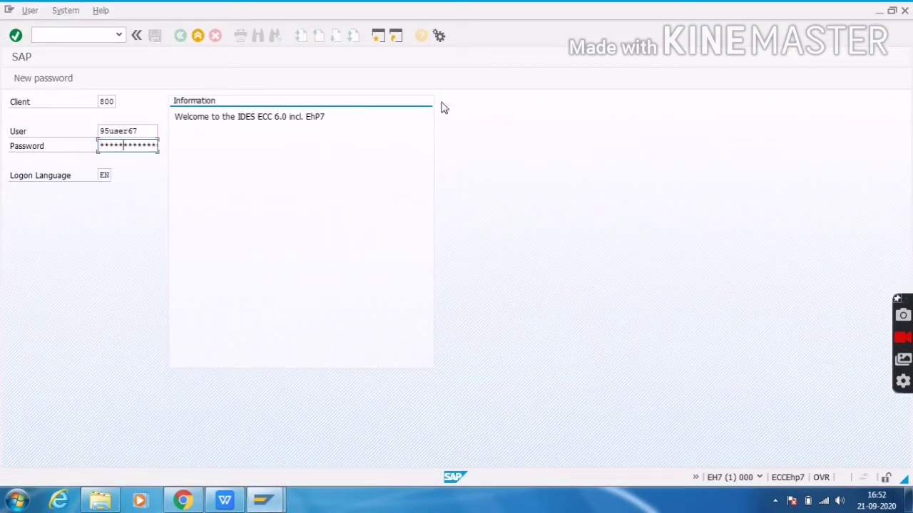
pyautogui.press('Return')
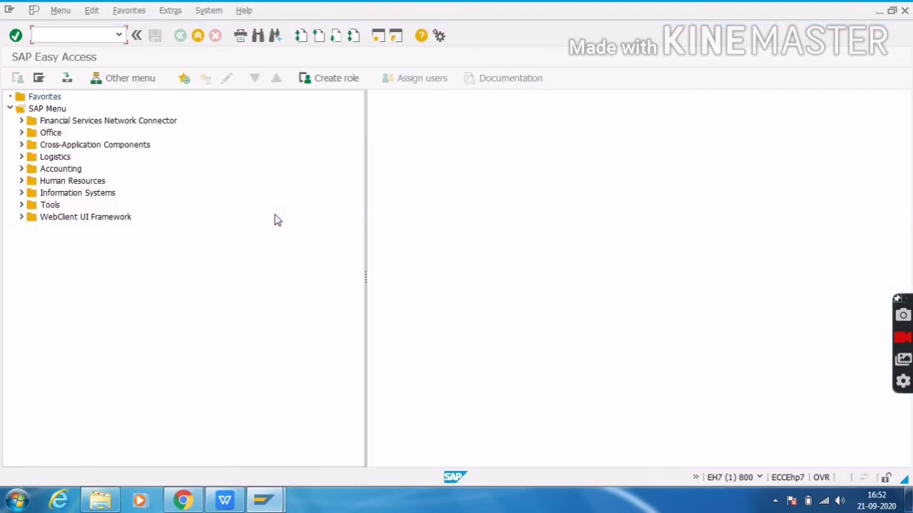
pyautogui.write('se11')
pyautogui.press('Return')
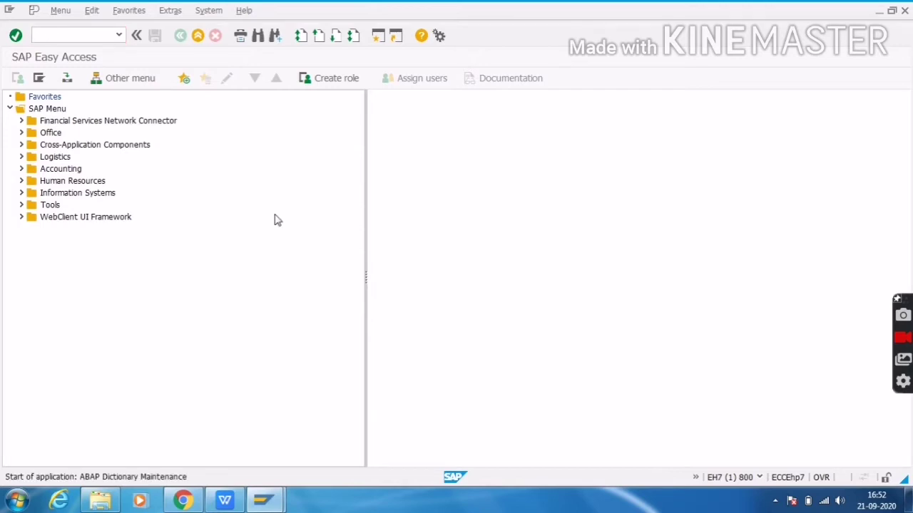
# Pick ZEMP_TABLE as the database table and open it in change mode
pyautogui.press('BackSpace')
pyautogui.press('Down')
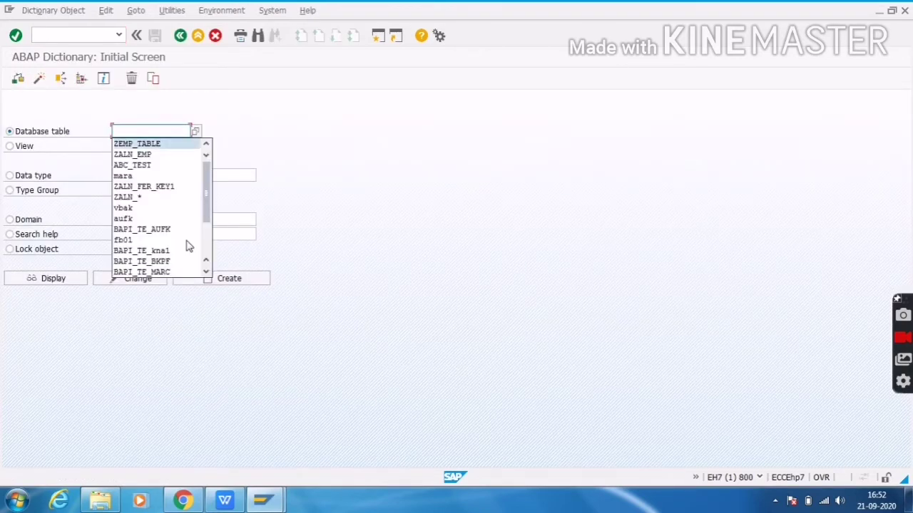
pyautogui.press('Return')
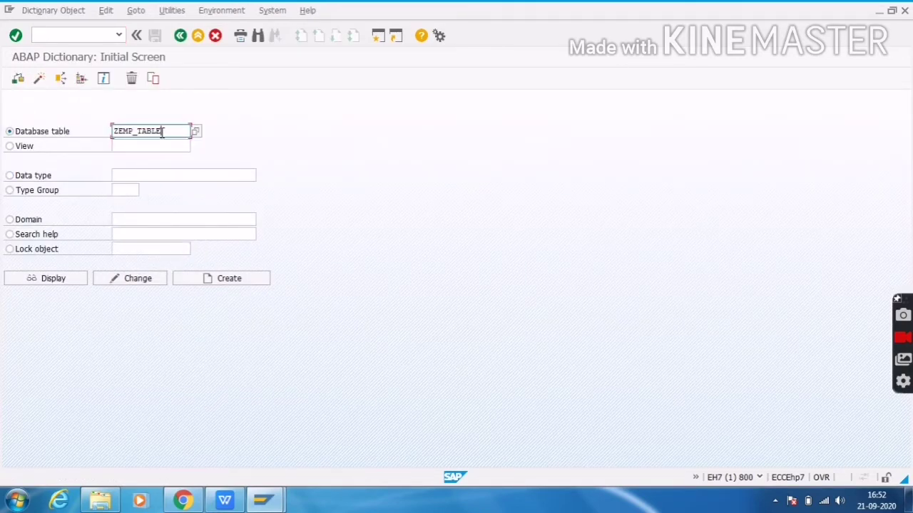
pyautogui.doubleClick(162, 133)
pyautogui.click(189, 131)
pyautogui.moveTo(114, 131); pyautogui.dragTo(171, 132)
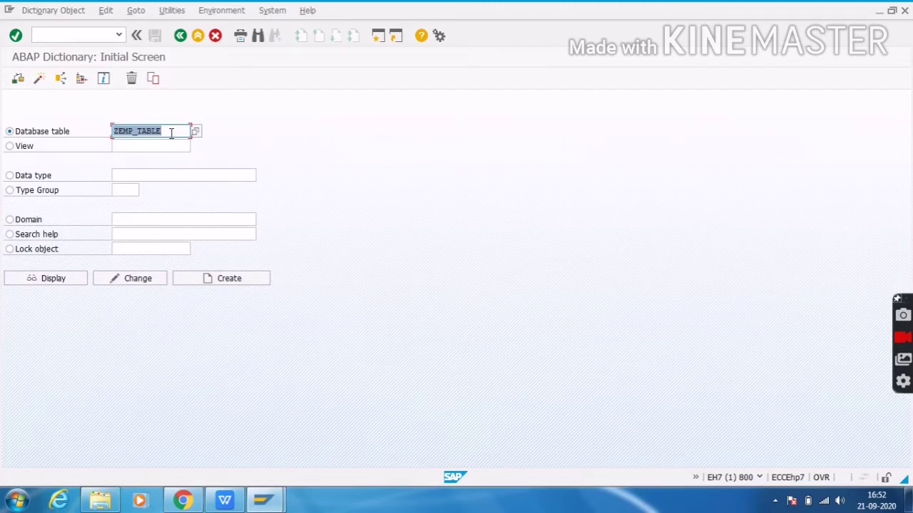
pyautogui.click(136, 279)
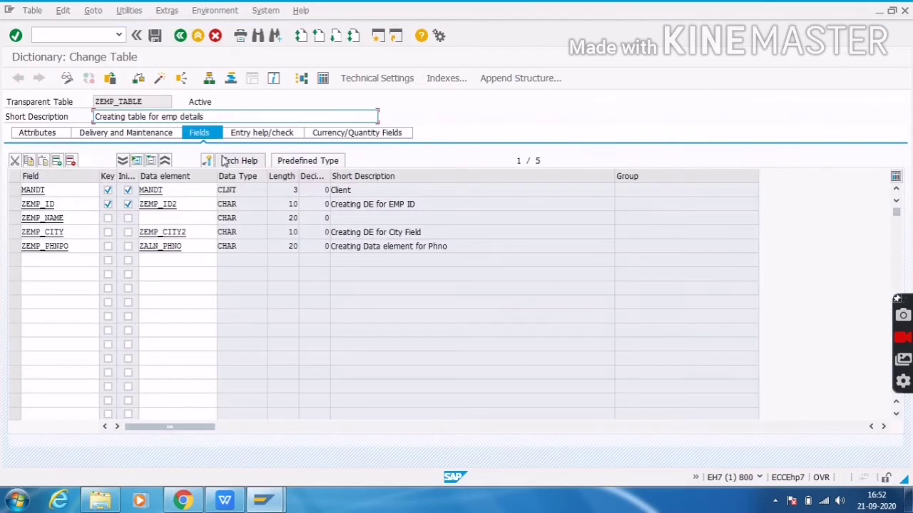
# Open Create Entries for ZEMP_TABLE and enter employee ID 2 with the employee's name
pyautogui.click(129, 10)
pyautogui.moveTo(171, 177)
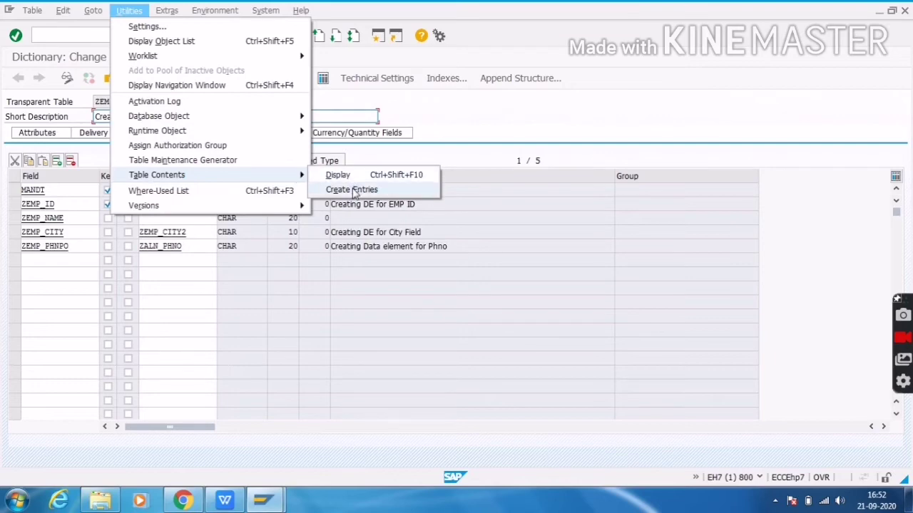
pyautogui.click(353, 191)
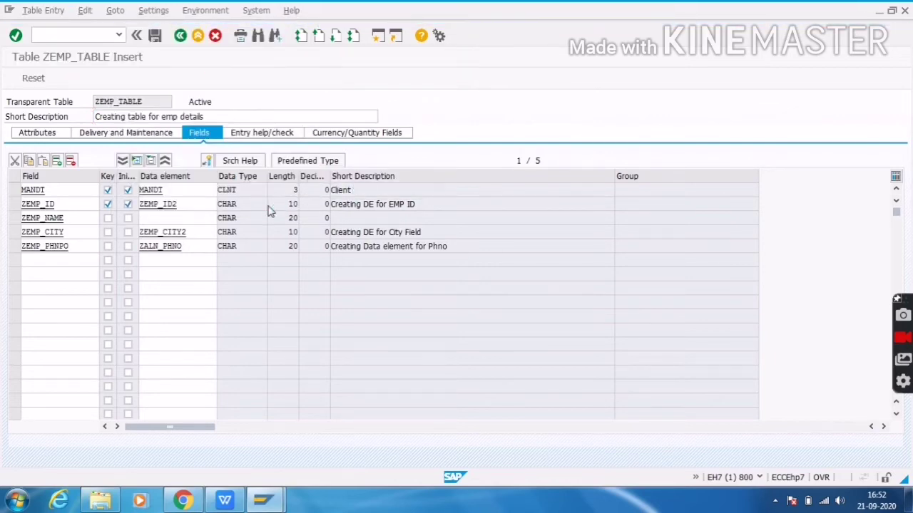
pyautogui.write('2')
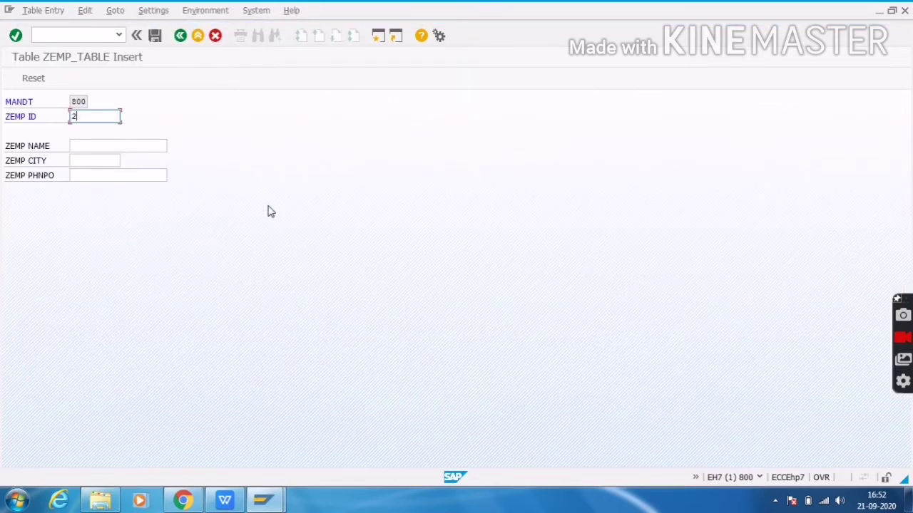
pyautogui.press('Tab')
pyautogui.write('Viro')
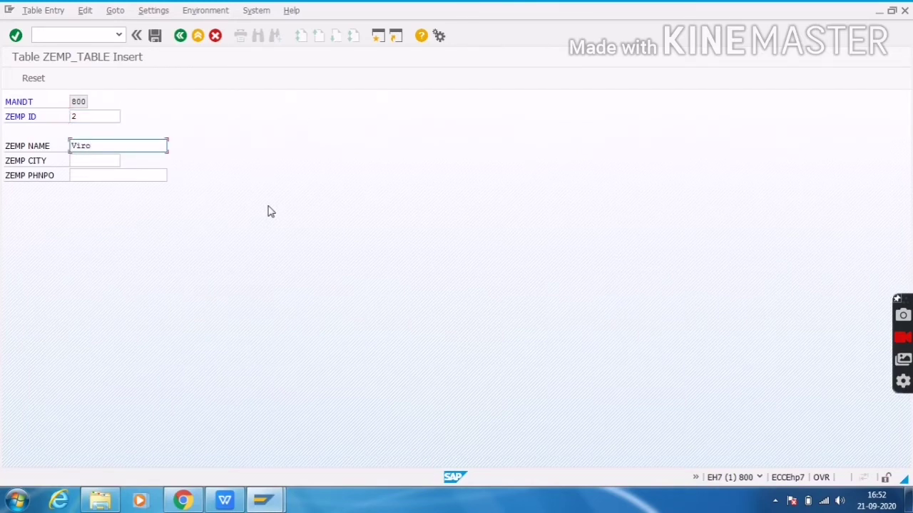
pyautogui.press('BackSpace')
pyautogui.write('at')
pyautogui.press('Tab')
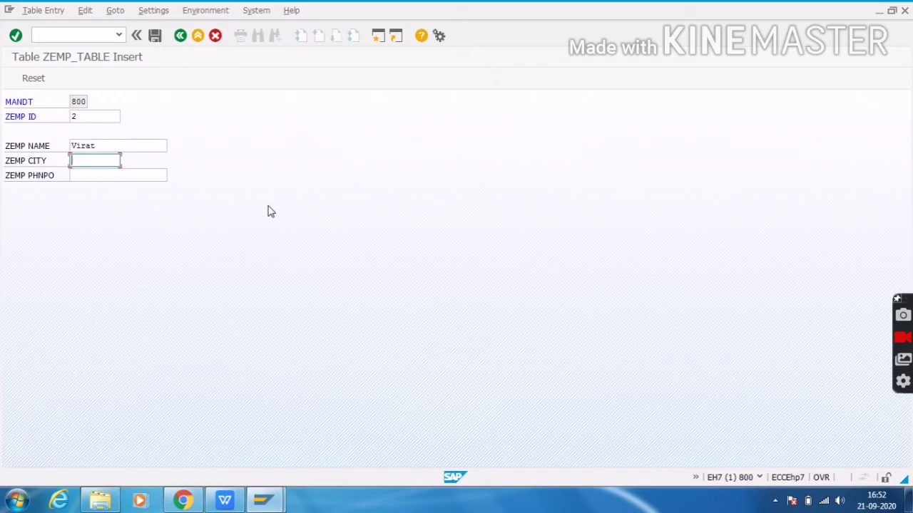
# Enter city Delhi and the phone number, save the record, and go back to the table definition
pyautogui.write('Delh')
pyautogui.write('i')
pyautogui.press('Tab')
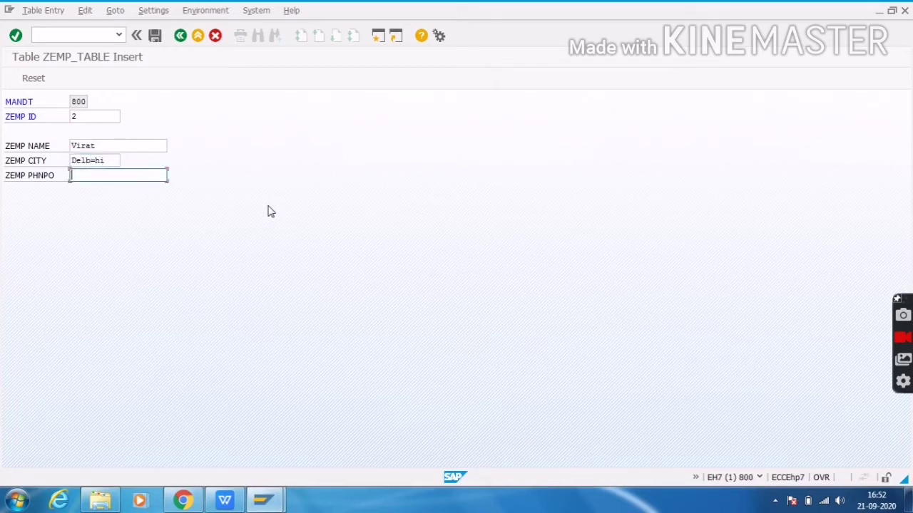
pyautogui.hotkey('shift', 'Tab')
pyautogui.press('BackSpace')
pyautogui.press('BackSpace')
pyautogui.press('BackSpace')
pyautogui.press('BackSpace')
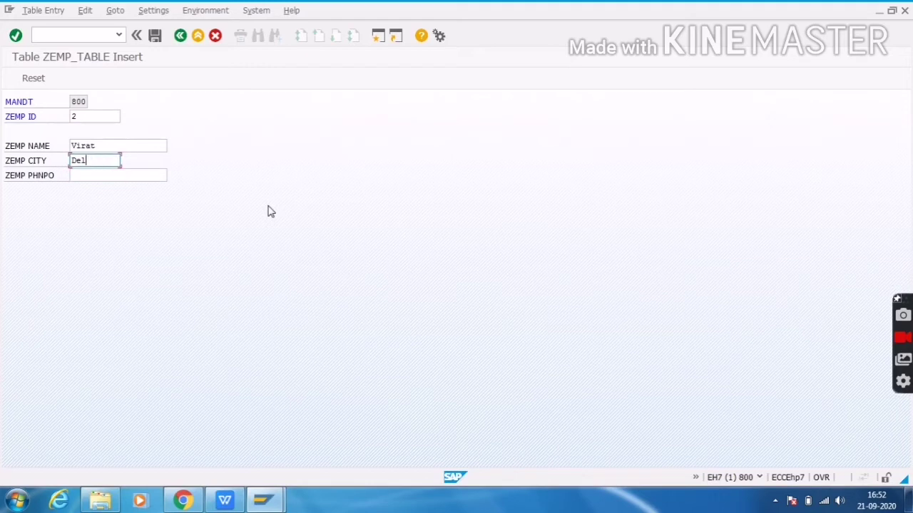
pyautogui.write('hi')
pyautogui.press('Tab')
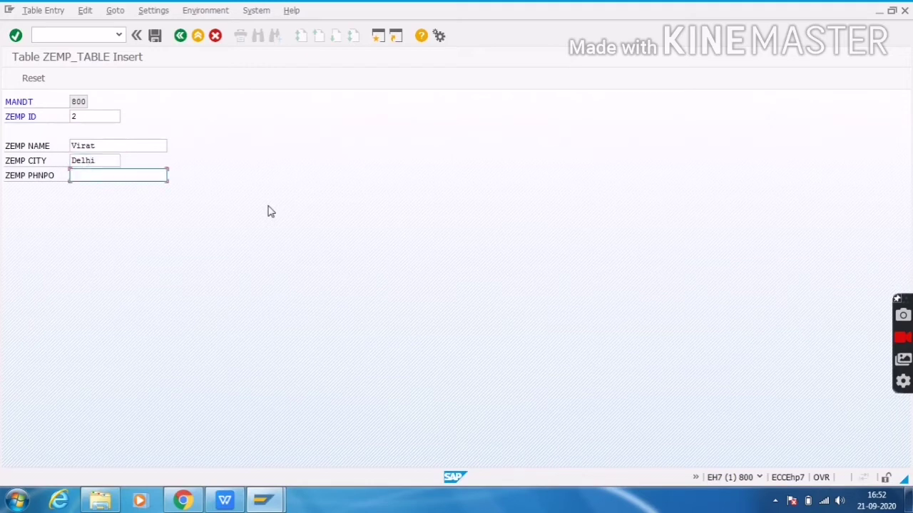
pyautogui.write('987897987')
pyautogui.click(156, 37)
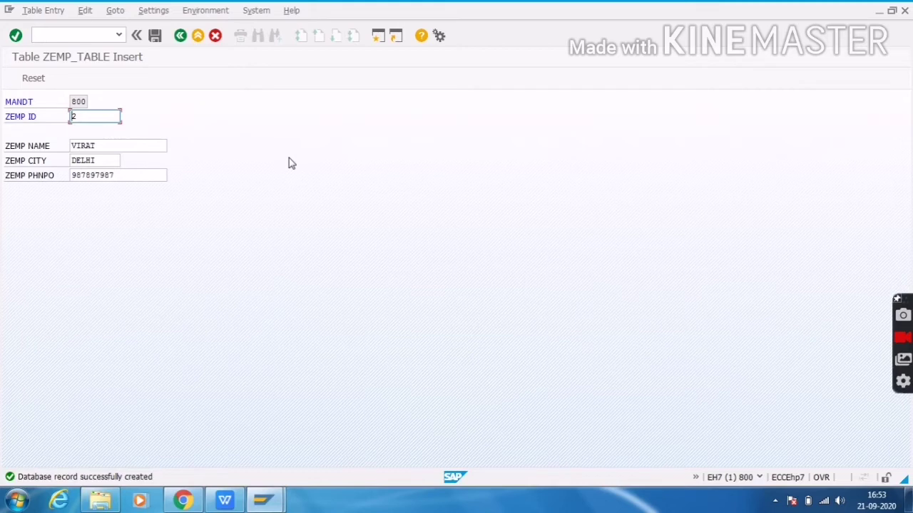
pyautogui.click(180, 37)
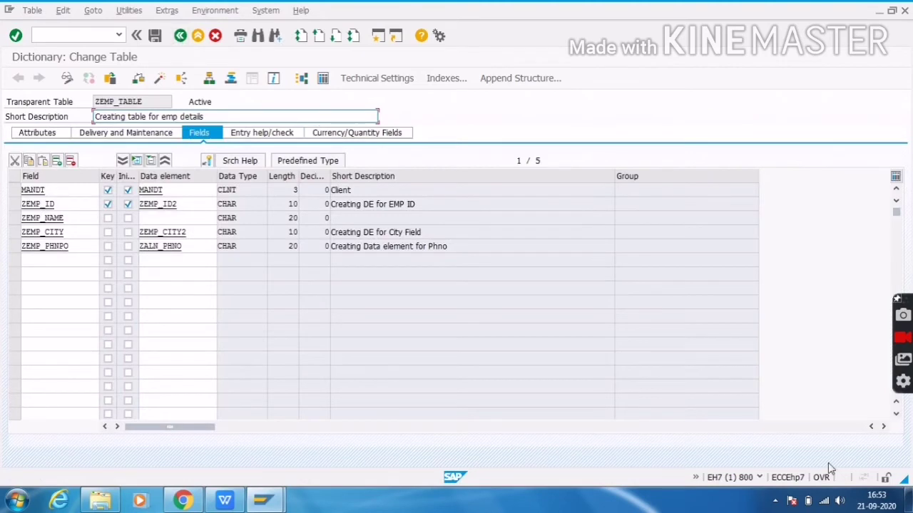
# Mute the computer's sound from the system volume control
pyautogui.click(840, 500)
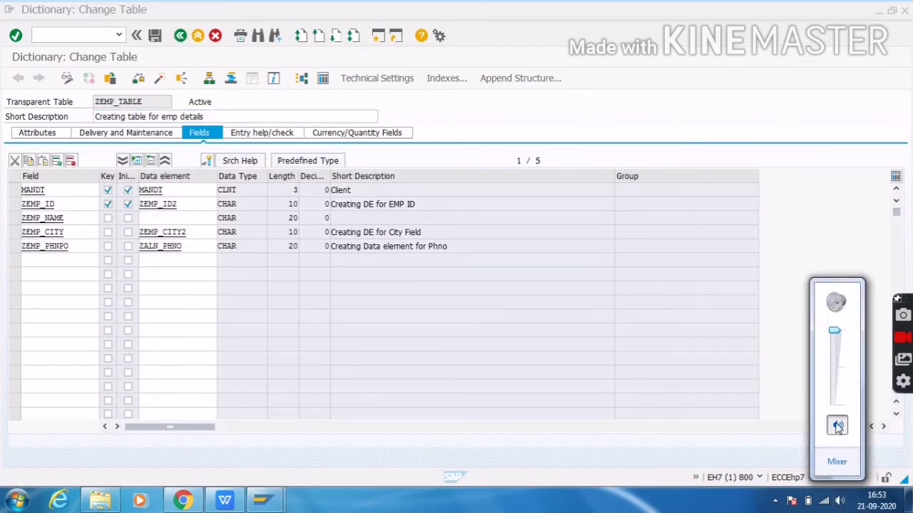
pyautogui.click(838, 427)
pyautogui.click(622, 106)
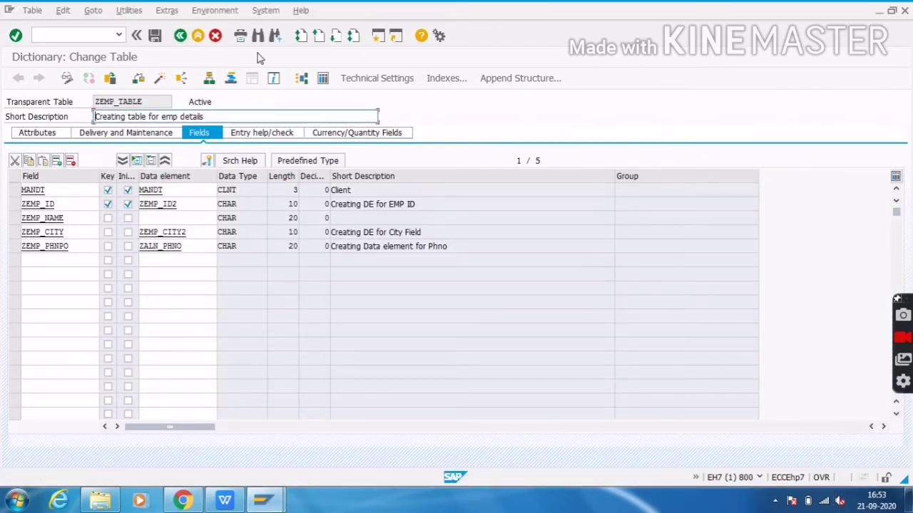
# In the Table Maintenance Generator, set authorization group &NC&, function group ZALN_TEST, and keep two-step maintenance
pyautogui.click(135, 11)
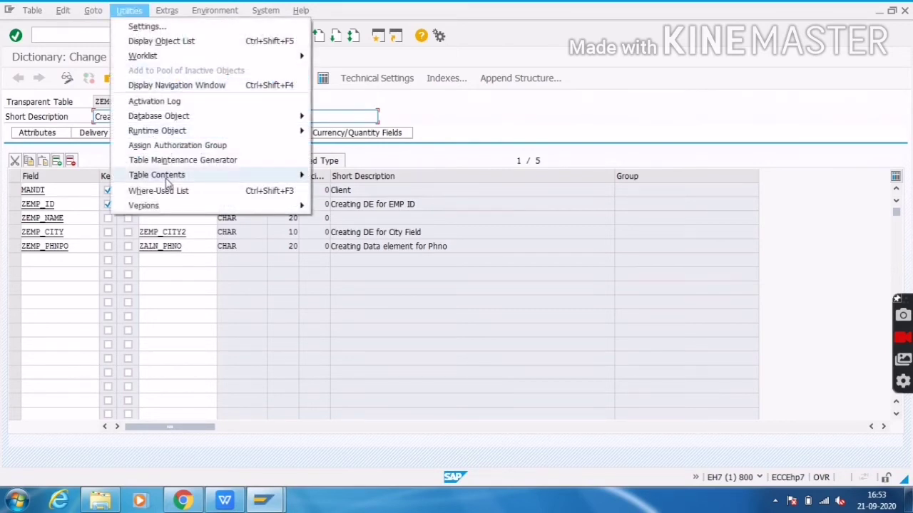
pyautogui.click(196, 161)
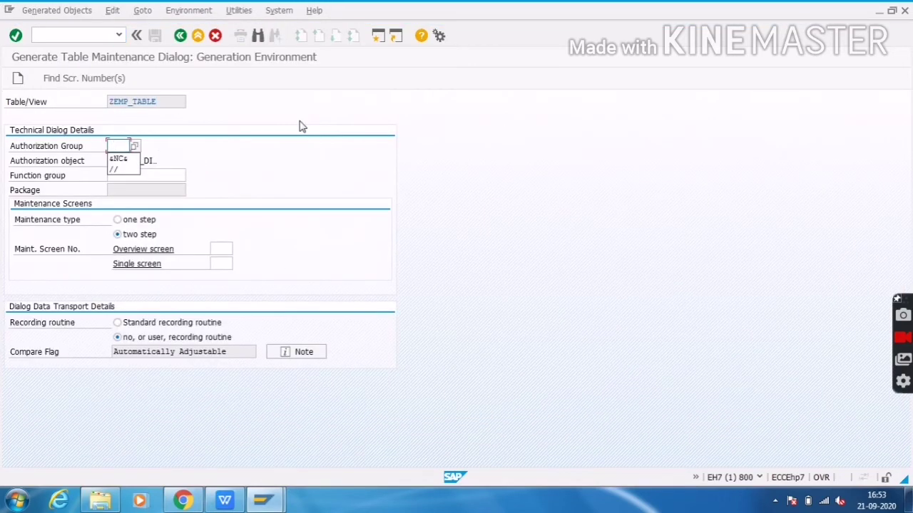
pyautogui.press('Down')
pyautogui.click(133, 159)
pyautogui.click(171, 175)
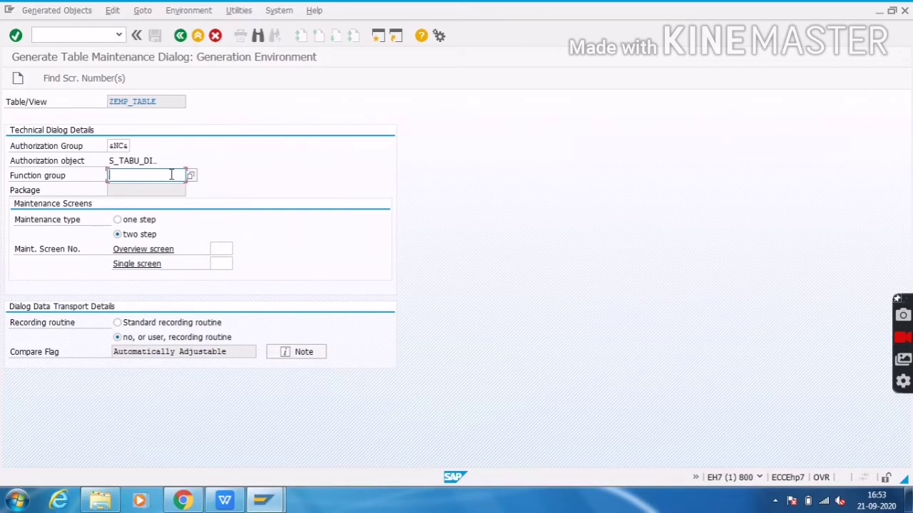
pyautogui.click(171, 175)
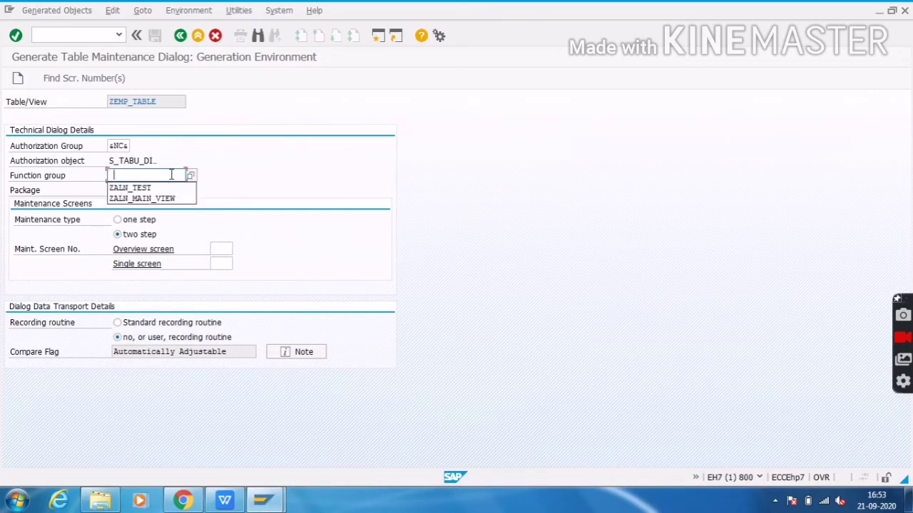
pyautogui.press('Down')
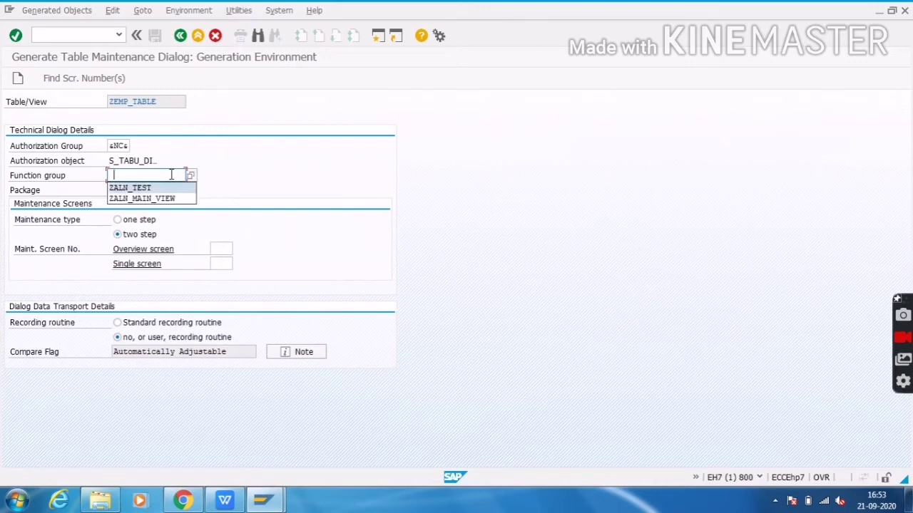
pyautogui.press('Return')
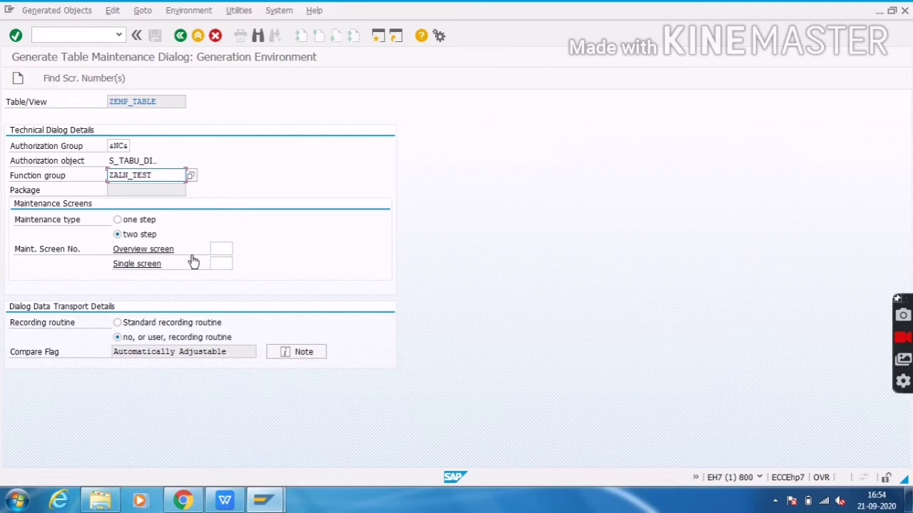
pyautogui.click(134, 236)
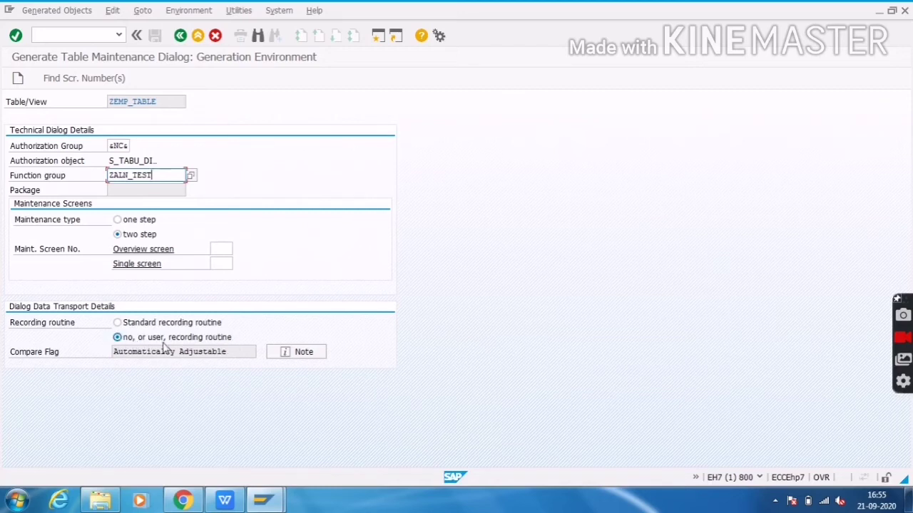
# Set the maintenance type of ZEMP_TABLE's dialog to One step
pyautogui.click(214, 322)
pyautogui.click(233, 338)
pyautogui.click(210, 325)
pyautogui.click(214, 338)
pyautogui.click(121, 222)
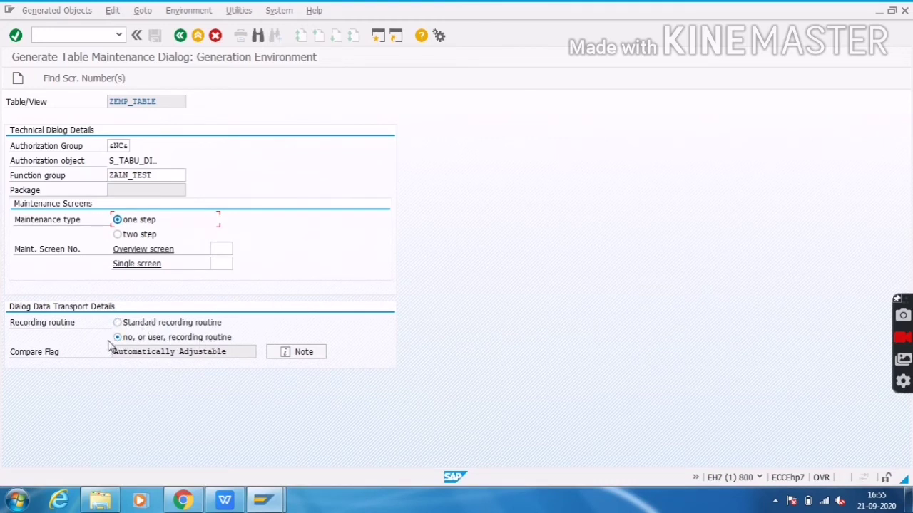
# Accept proposed overview screen number 8 and start creating the dialog past the object directory prompt
pyautogui.click(72, 82)
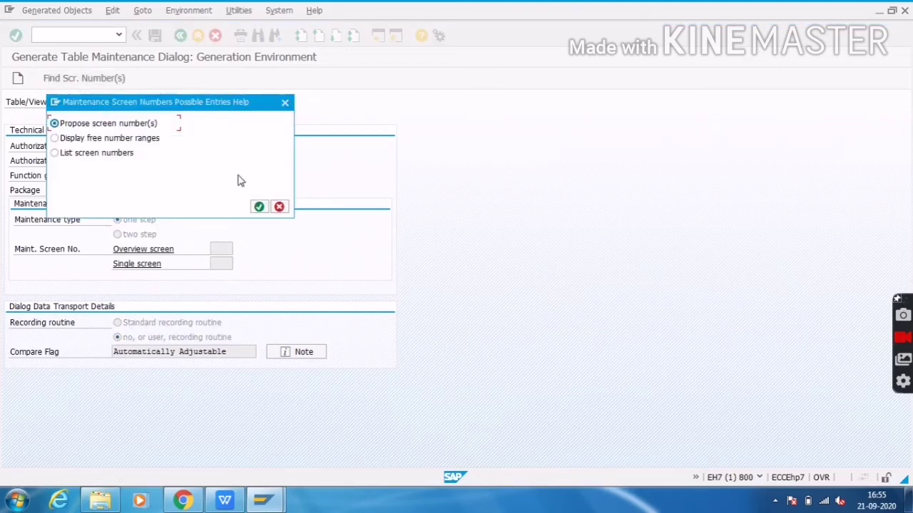
pyautogui.click(258, 207)
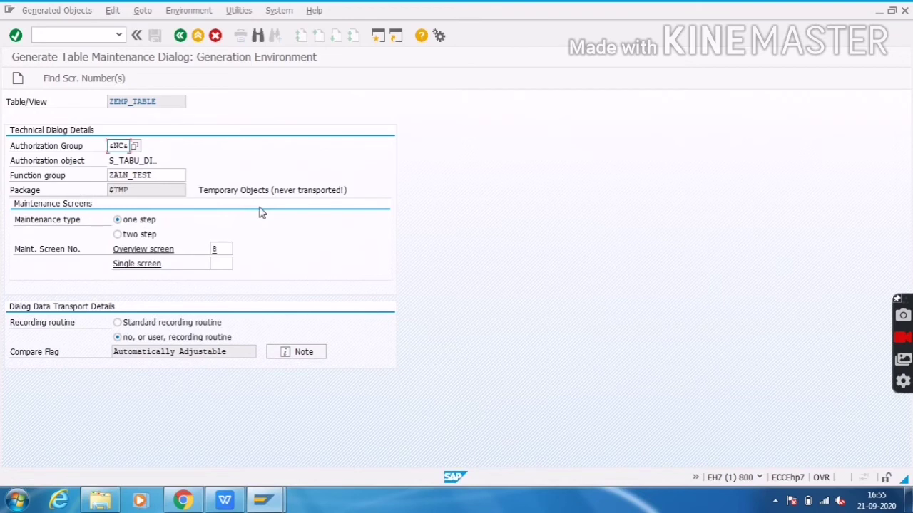
pyautogui.click(20, 78)
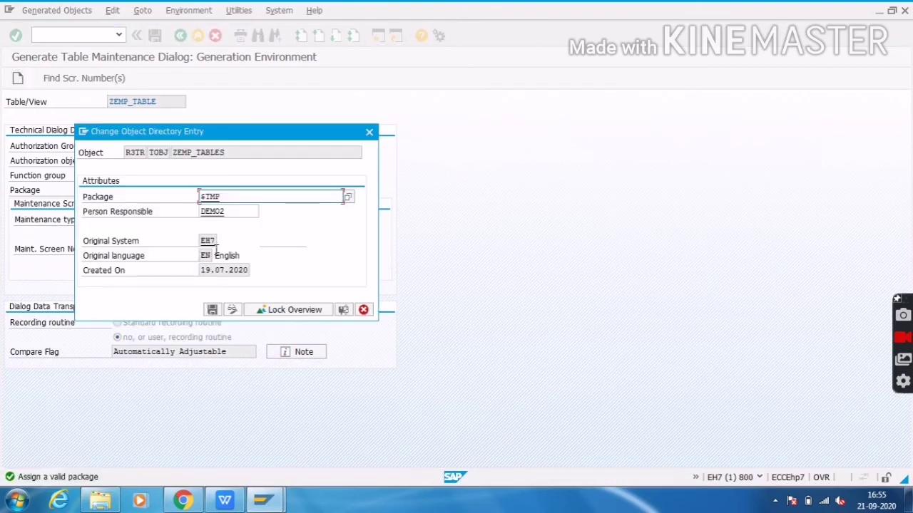
pyautogui.click(213, 311)
# Generate the dialog as a local object and go back to Dictionary: Change Table for ZEMP_TABLE
pyautogui.click(214, 313)
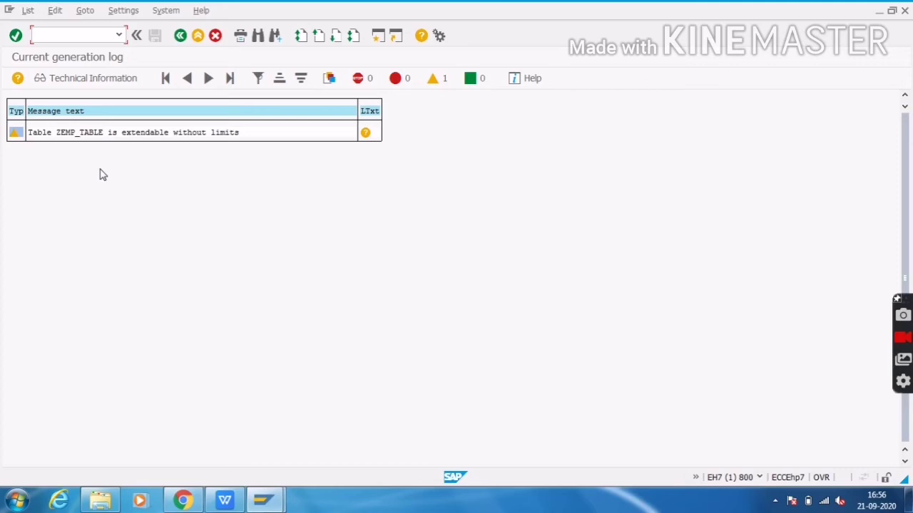
pyautogui.click(180, 37)
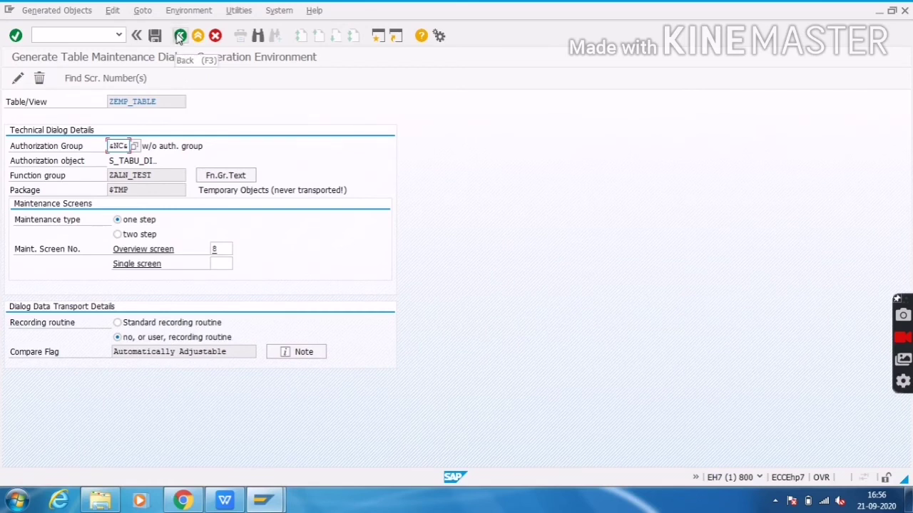
pyautogui.click(181, 38)
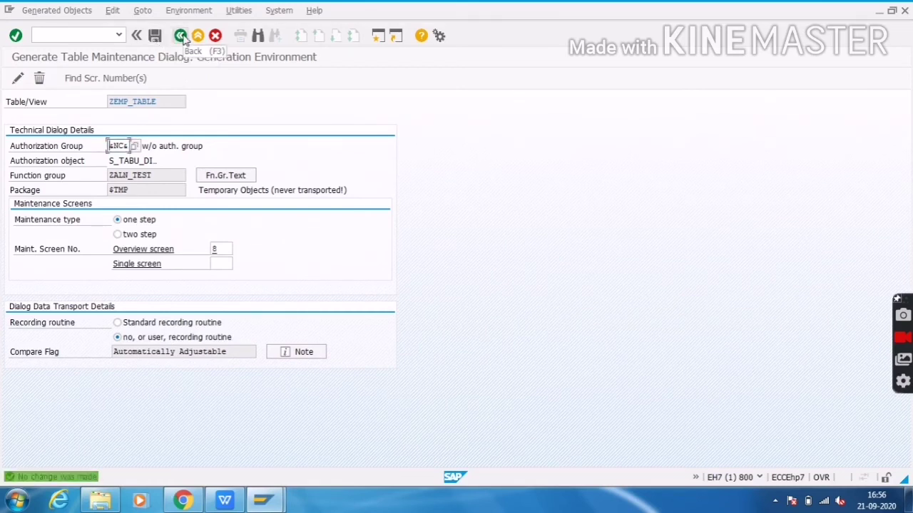
pyautogui.click(182, 37)
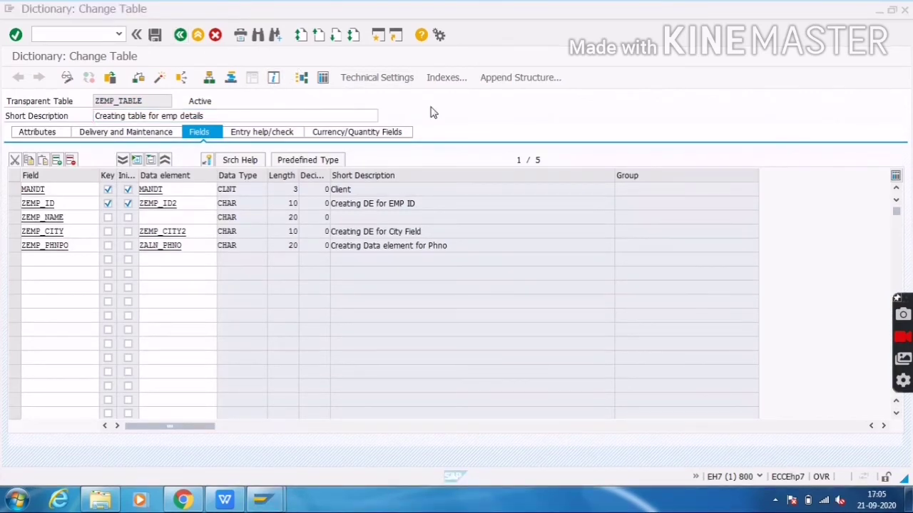
# Open Utilities > Table Contents > Create Entries to view ZEMP_TABLE's two existing rows
pyautogui.click(433, 112)
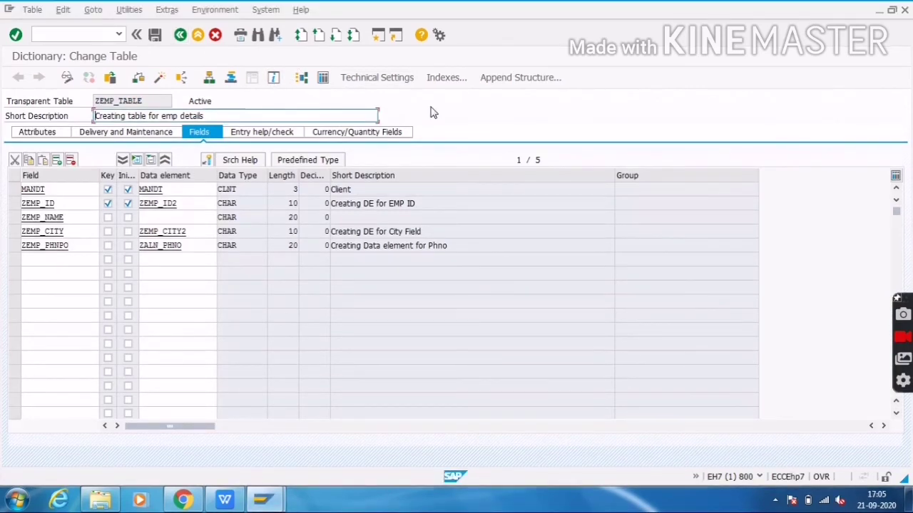
pyautogui.click(127, 12)
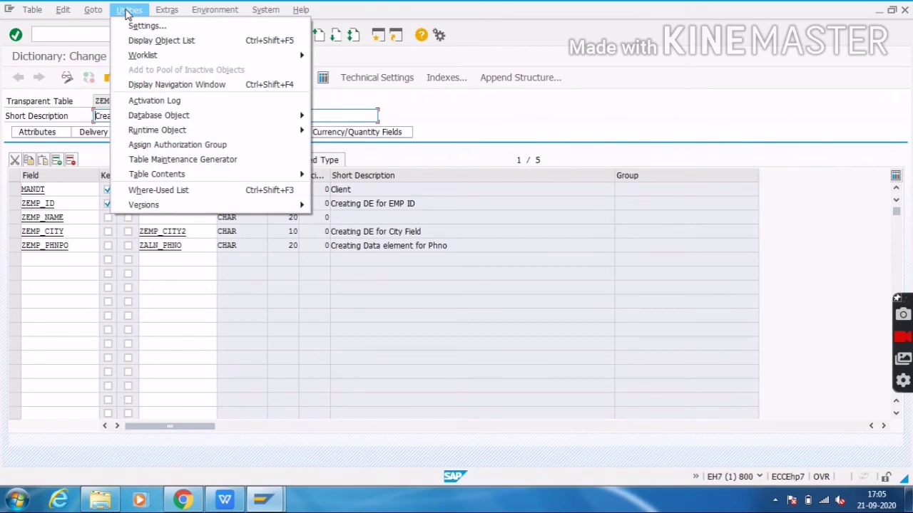
pyautogui.moveTo(202, 178)
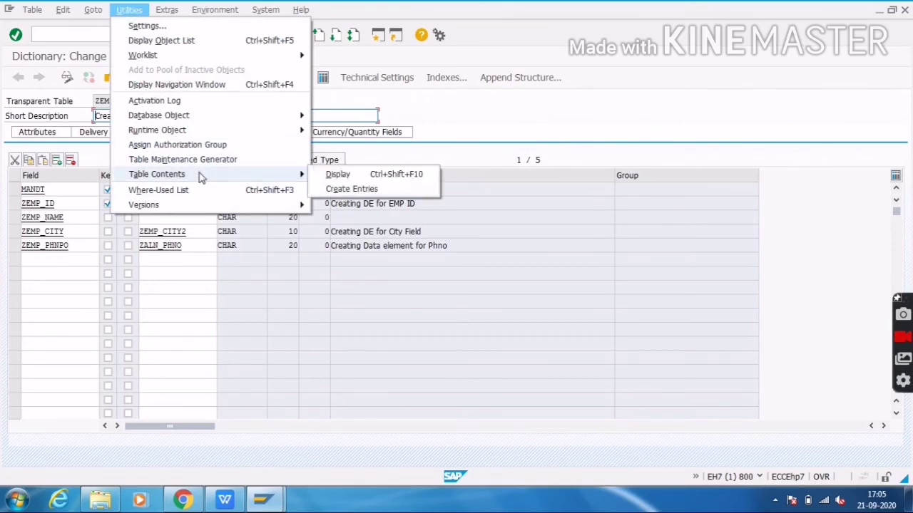
pyautogui.click(356, 189)
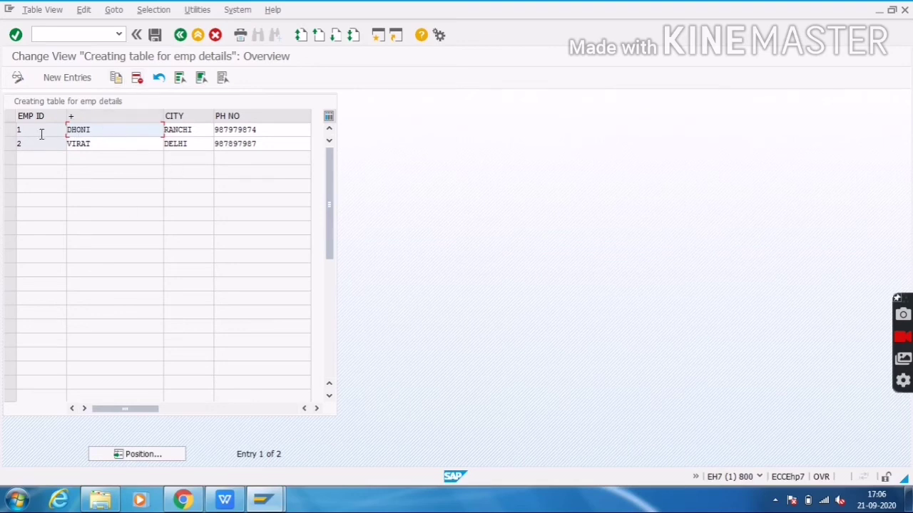
# Add a new entry for employee 3 with the employee's name and phone number
pyautogui.click(72, 80)
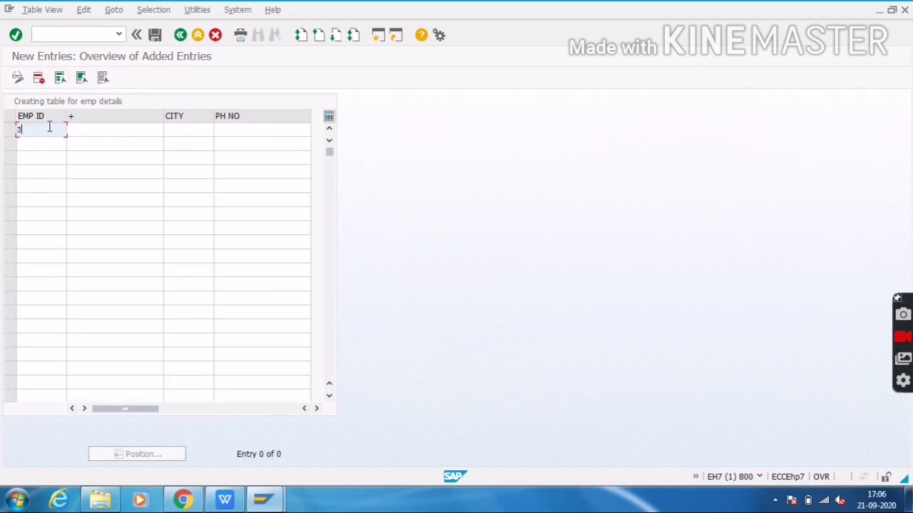
pyautogui.write('3')
pyautogui.press('Tab')
pyautogui.write('S')
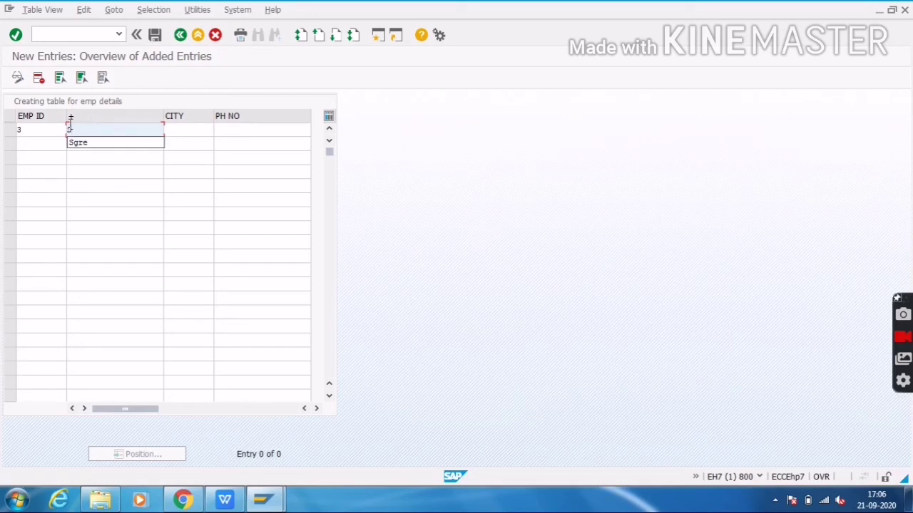
pyautogui.write('hreya')
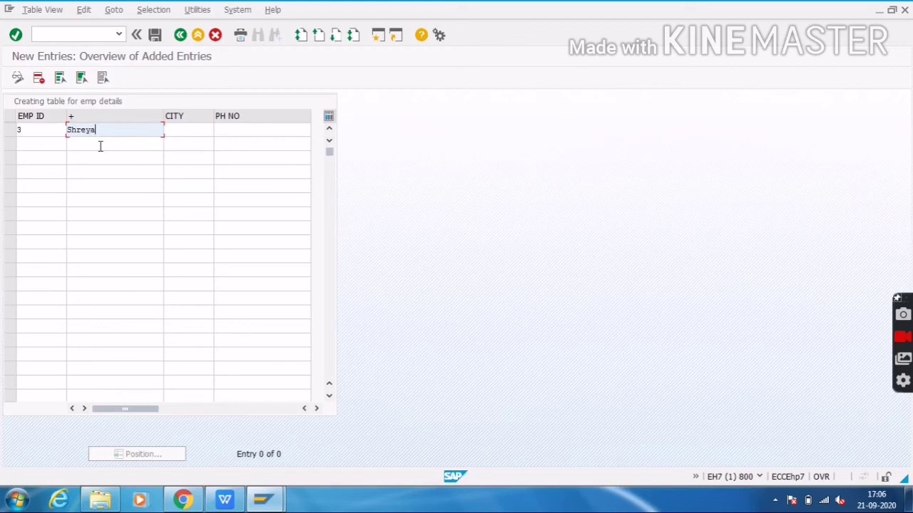
pyautogui.press('Tab')
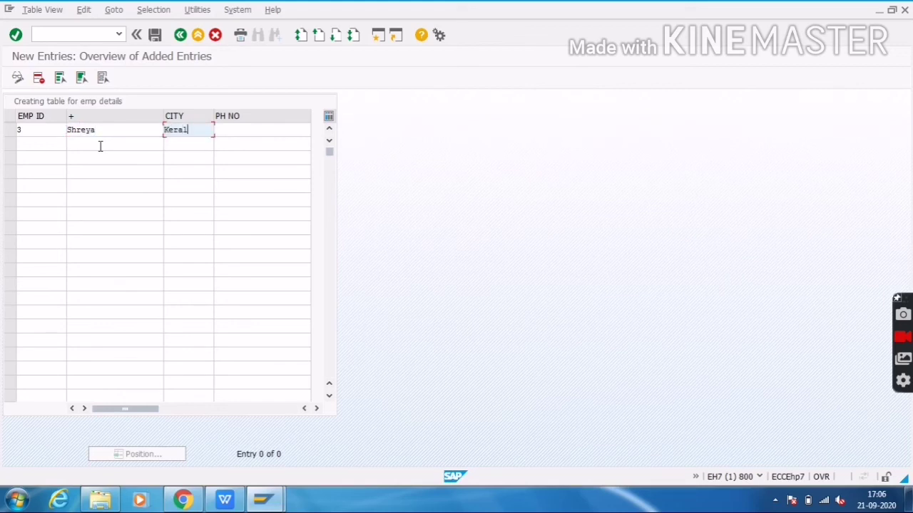
pyautogui.press('Tab')
pyautogui.write('798797')
# Fill the second new row with the employee's name, city Delhi and phone number
pyautogui.press('Tab')
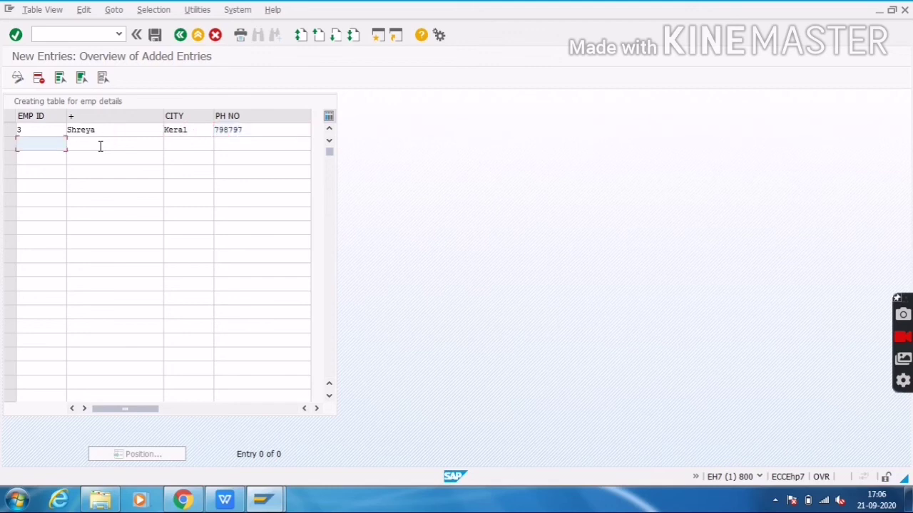
pyautogui.press('Tab')
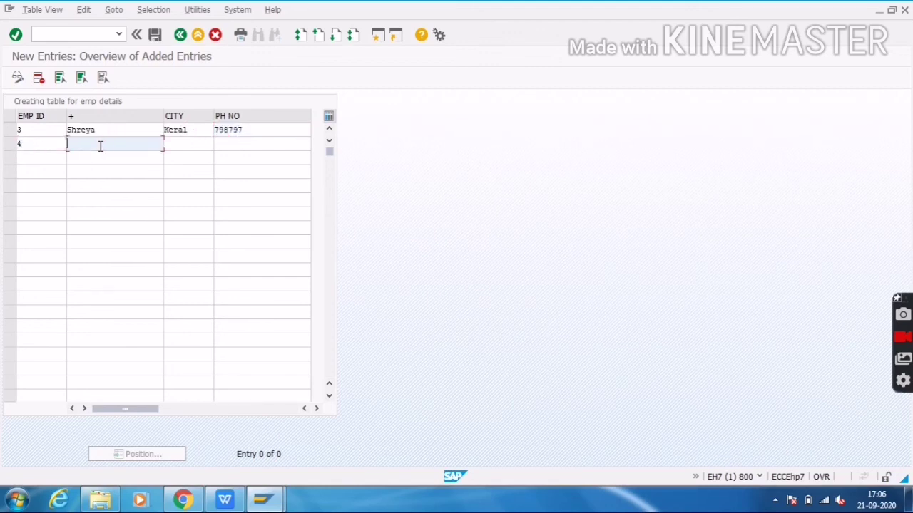
pyautogui.write('Pant')
pyautogui.press('Tab')
pyautogui.write('Delhi')
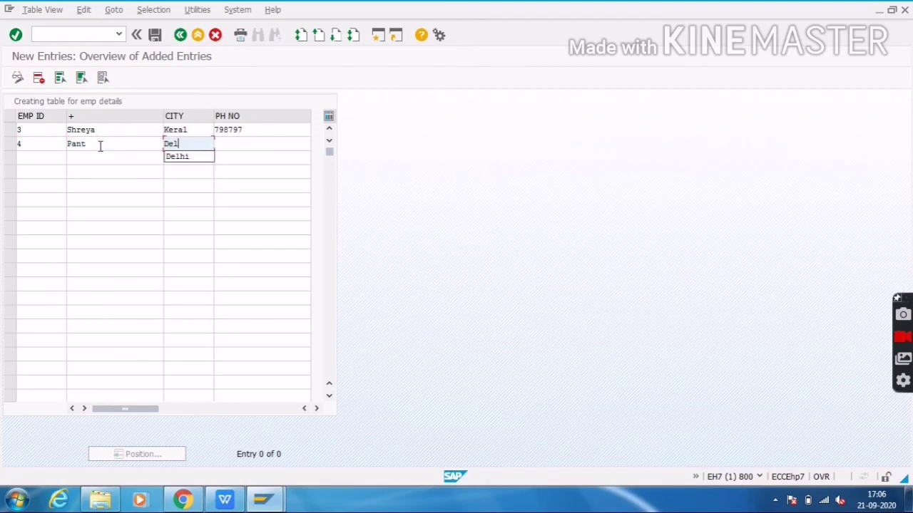
pyautogui.press('Tab')
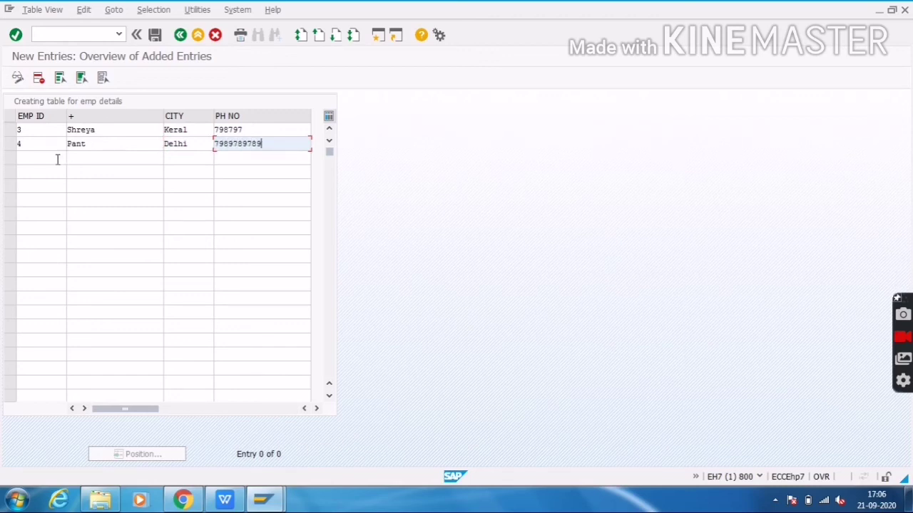
# Add employee 5 with name, city Delhi and phone number, then save and return to all entries
pyautogui.click(58, 159)
pyautogui.write('5')
pyautogui.press('Tab')
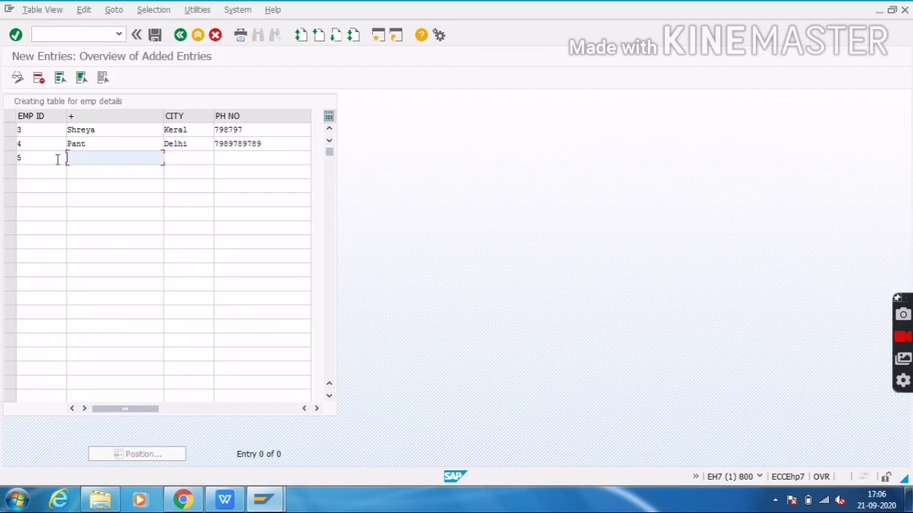
pyautogui.write('Dhavan')
pyautogui.press('Tab')
pyautogui.write('Del')
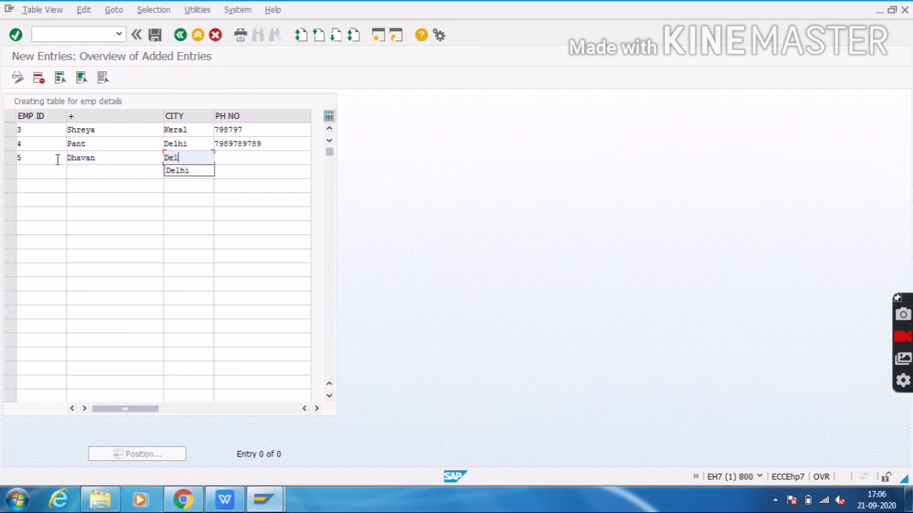
pyautogui.write('hi')
pyautogui.press('Tab')
pyautogui.write('687987987')
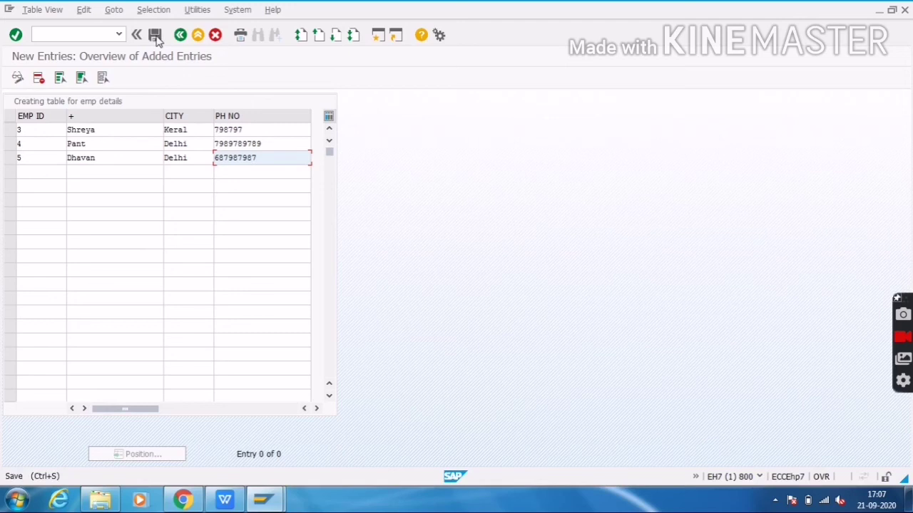
pyautogui.click(155, 37)
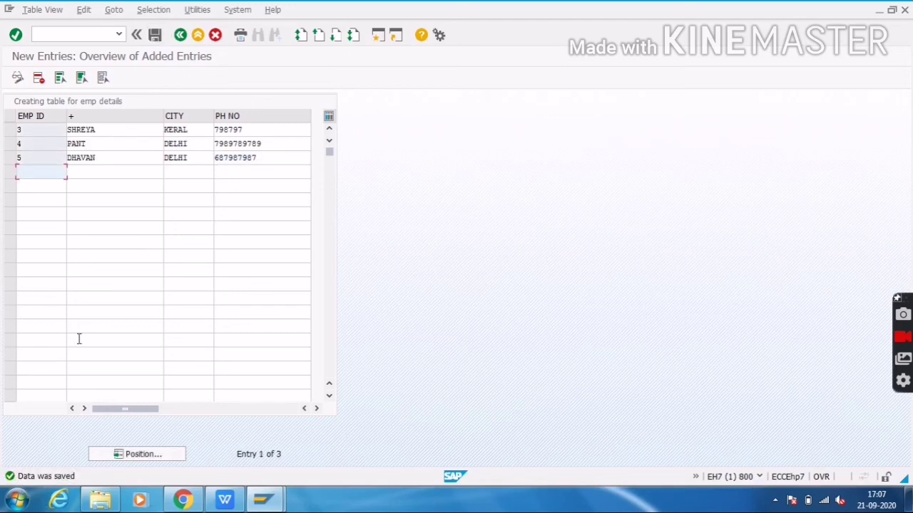
pyautogui.click(181, 35)
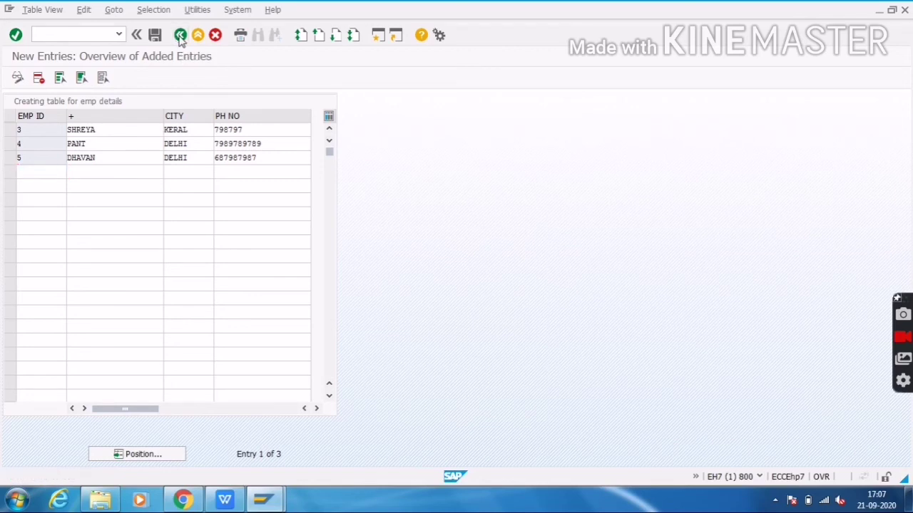